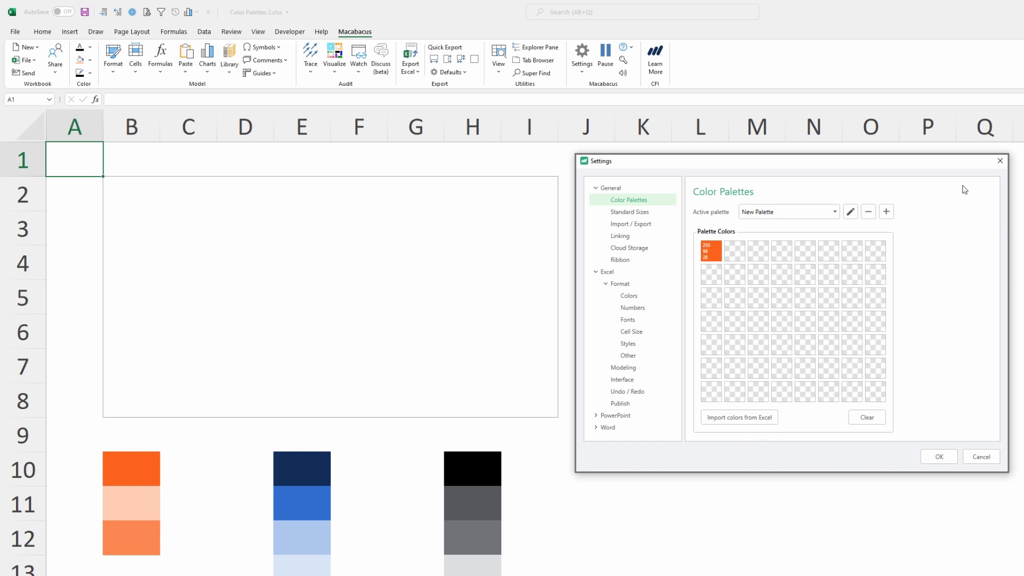
Dismiss the Settings dialog without saving and highlight the empty bordered grid from B2 to I8.
{"action": "left_click", "coordinate": [982, 457]}
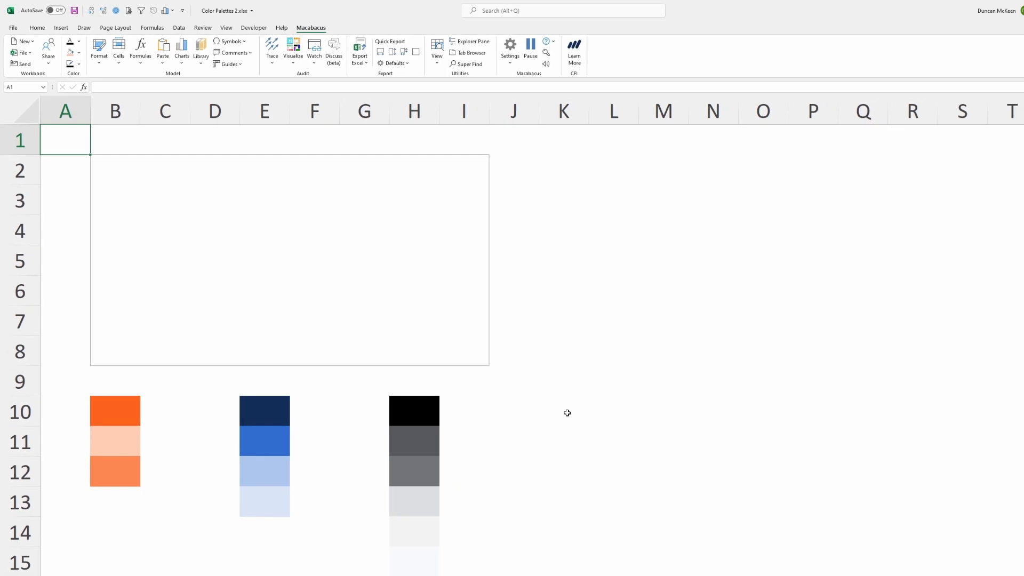
{"action": "key", "text": "Right"}
{"action": "key", "text": "Down"}
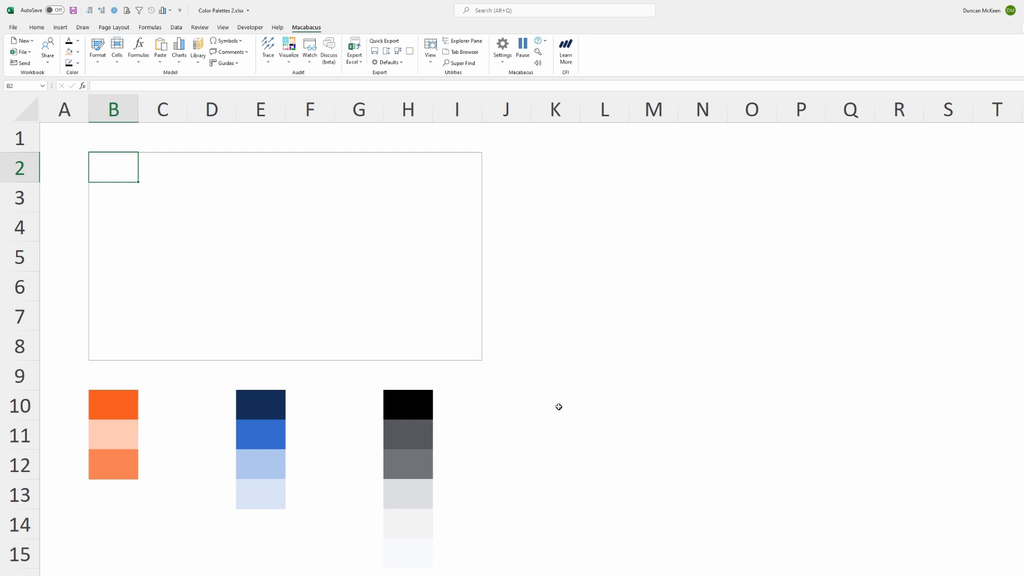
{"action": "key", "text": "shift+Right"}
{"action": "key", "text": "shift+Right"}
{"action": "key", "text": "shift+Right"}
{"action": "key", "text": "shift+Right"}
{"action": "key", "text": "shift+Right"}
{"action": "key", "text": "shift+Right"}
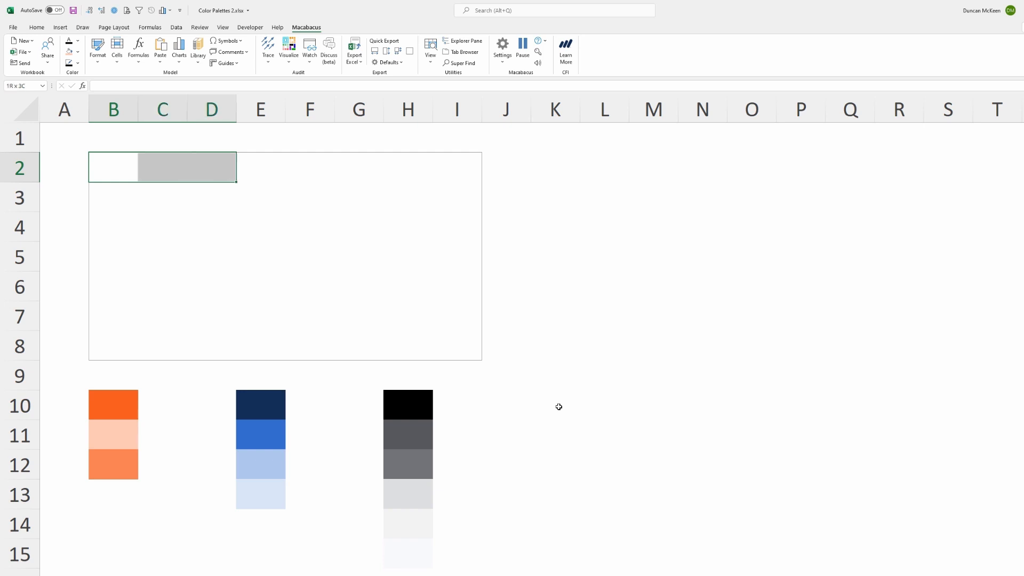
{"action": "key", "text": "shift+Right"}
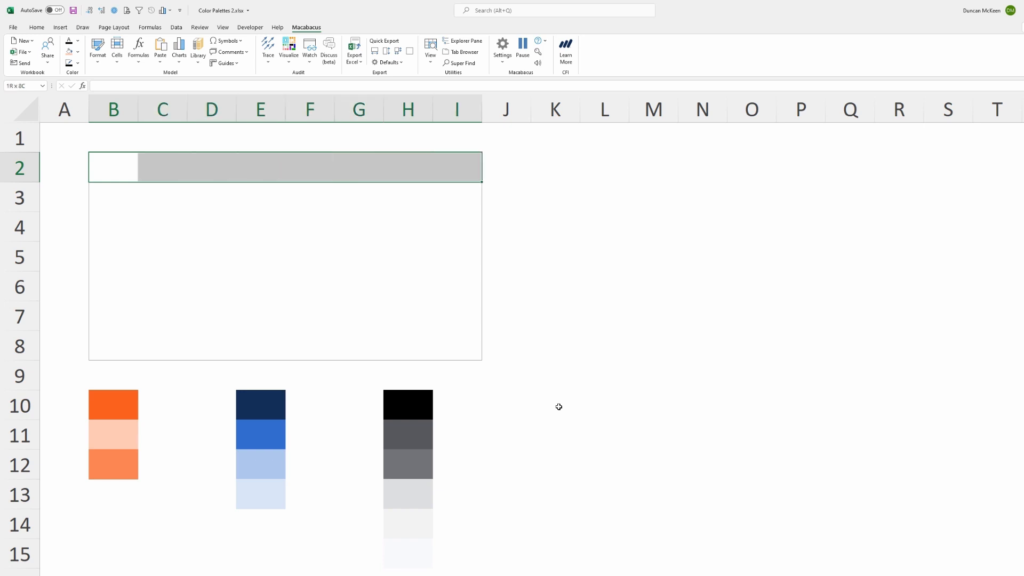
{"action": "key", "text": "shift+Down"}
{"action": "key", "text": "shift+Down"}
{"action": "key", "text": "shift+Down"}
{"action": "key", "text": "shift+Down"}
{"action": "key", "text": "shift+Down"}
{"action": "key", "text": "shift+Down"}
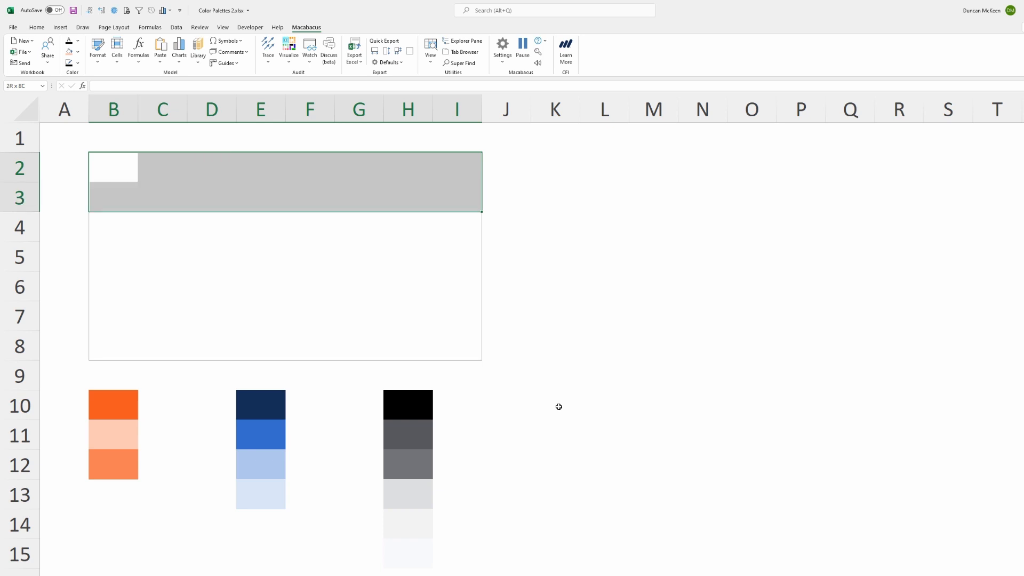
{"action": "key", "text": "ctrl+Home"}
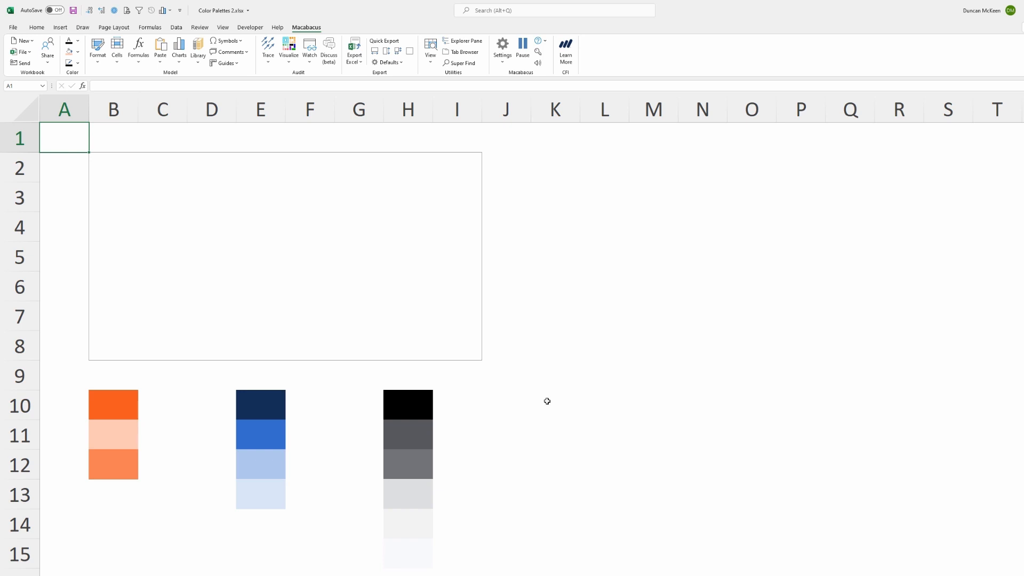
Highlight the block A9:I16 containing the orange, blue and grey swatches below the grid.
{"action": "key", "text": "Down"}
{"action": "key", "text": "Down"}
{"action": "key", "text": "Down"}
{"action": "key", "text": "Down"}
{"action": "key", "text": "Down"}
{"action": "key", "text": "Down"}
{"action": "key", "text": "Down"}
{"action": "key", "text": "Down"}
{"action": "key", "text": "Down"}
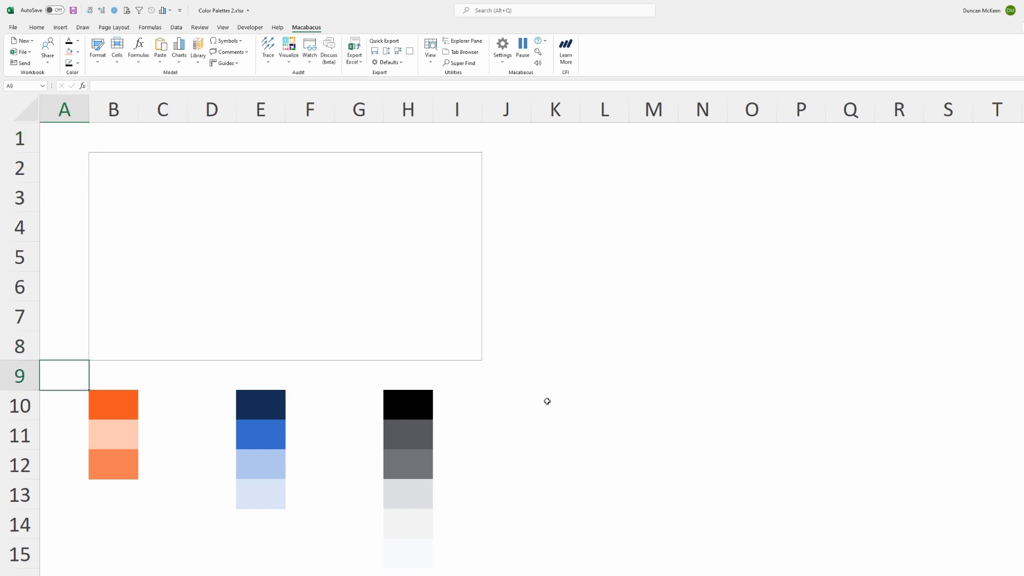
{"action": "key", "text": "Up"}
{"action": "key", "text": "shift+Down"}
{"action": "key", "text": "shift+Down"}
{"action": "key", "text": "shift+Down"}
{"action": "key", "text": "shift+Down"}
{"action": "key", "text": "shift+Down"}
{"action": "key", "text": "shift+Down"}
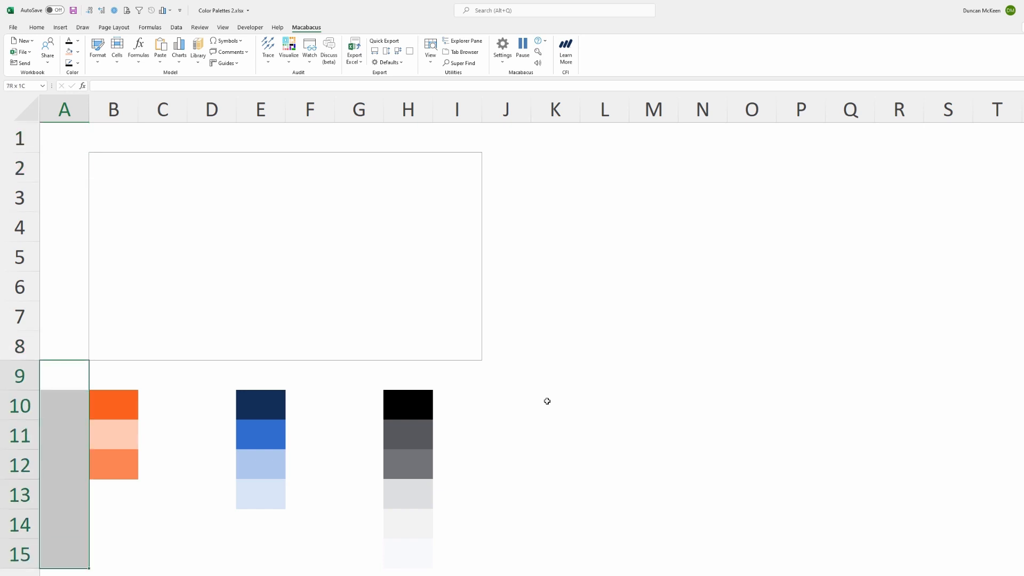
{"action": "key", "text": "shift+Right"}
{"action": "key", "text": "shift+Right"}
{"action": "key", "text": "shift+Right"}
{"action": "key", "text": "shift+Right"}
{"action": "key", "text": "shift+Right"}
{"action": "key", "text": "shift+Right"}
{"action": "key", "text": "shift+Right"}
{"action": "key", "text": "shift+Down"}
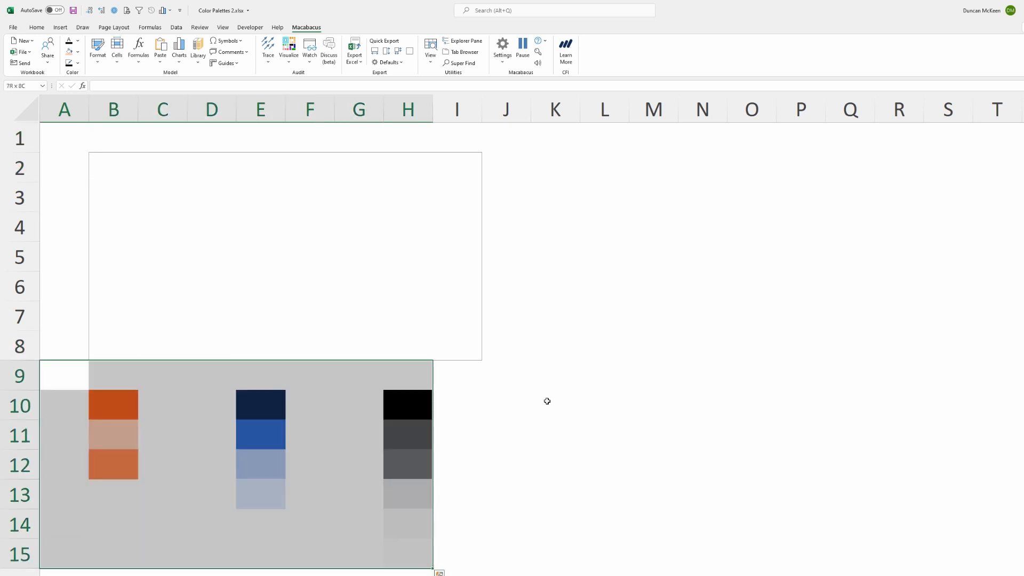
{"action": "key", "text": "shift+Right"}
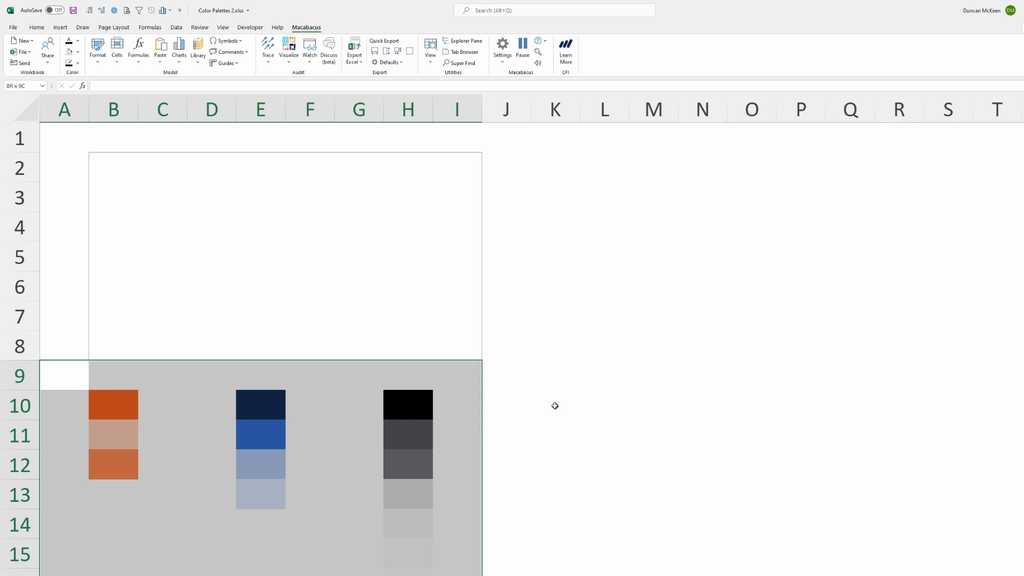
Highlight the range D9:F14 around the blue swatches.
{"action": "key", "text": "Right"}
{"action": "key", "text": "Right"}
{"action": "key", "text": "Right"}
{"action": "key", "text": "shift+Right"}
{"action": "key", "text": "shift+Right"}
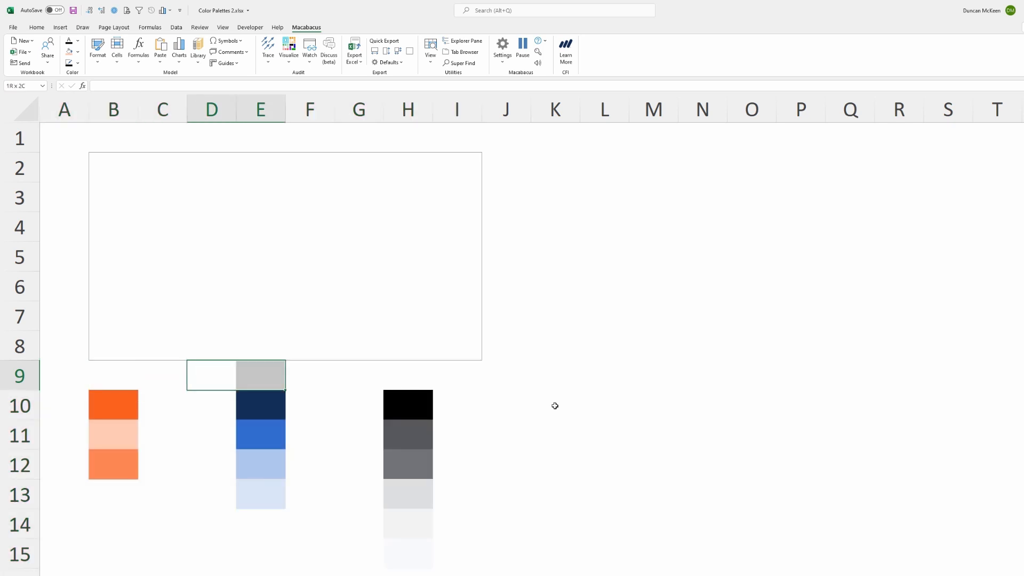
{"action": "key", "text": "shift+Down"}
{"action": "key", "text": "shift+Down"}
{"action": "key", "text": "shift+Down"}
{"action": "key", "text": "shift+Down"}
{"action": "key", "text": "shift+Down"}
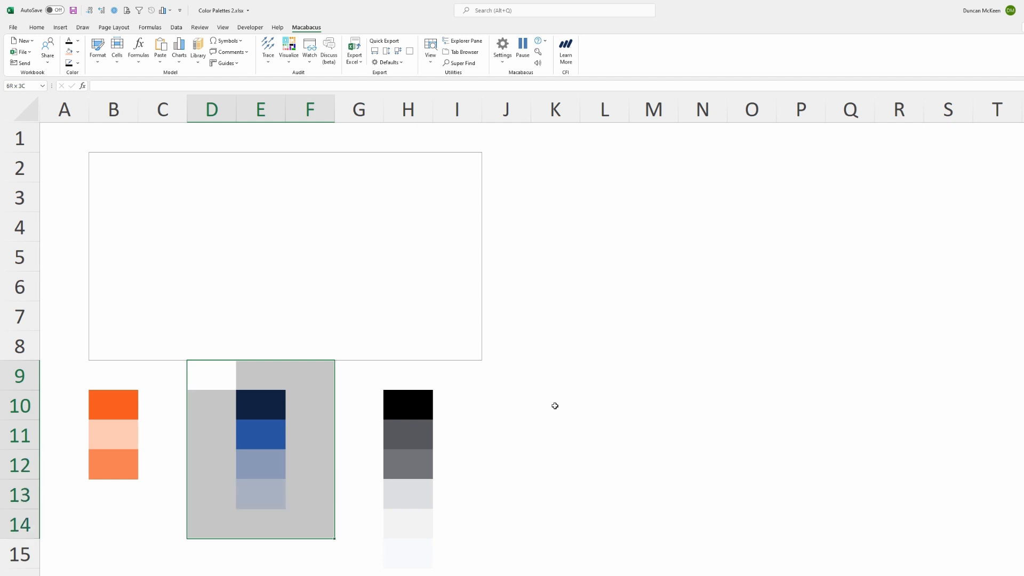
{"action": "key", "text": "Home"}
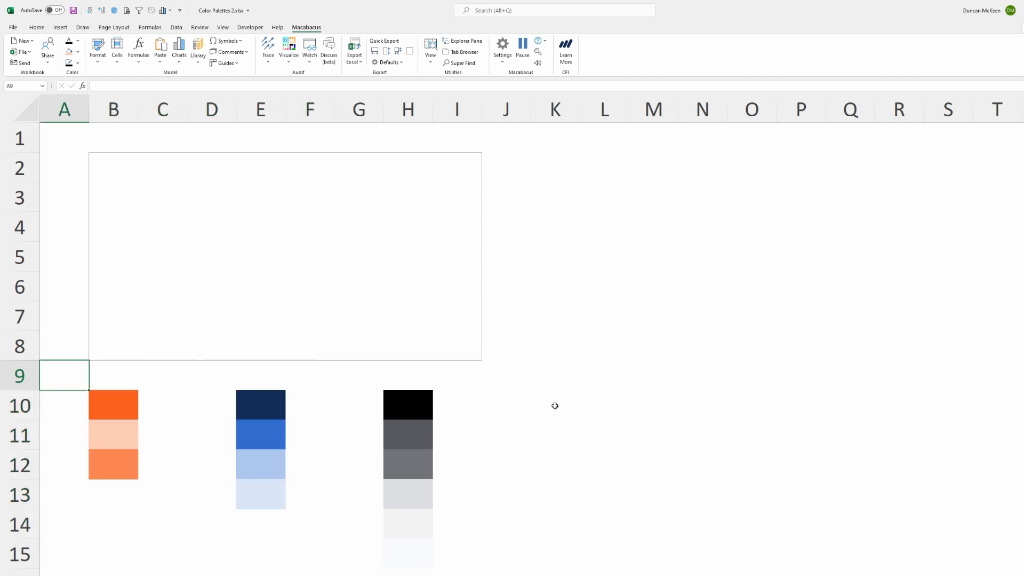
Reorder the orange swatches from dark to light by swapping the fills of cells B11 and B12.
{"action": "key", "text": "Down"}
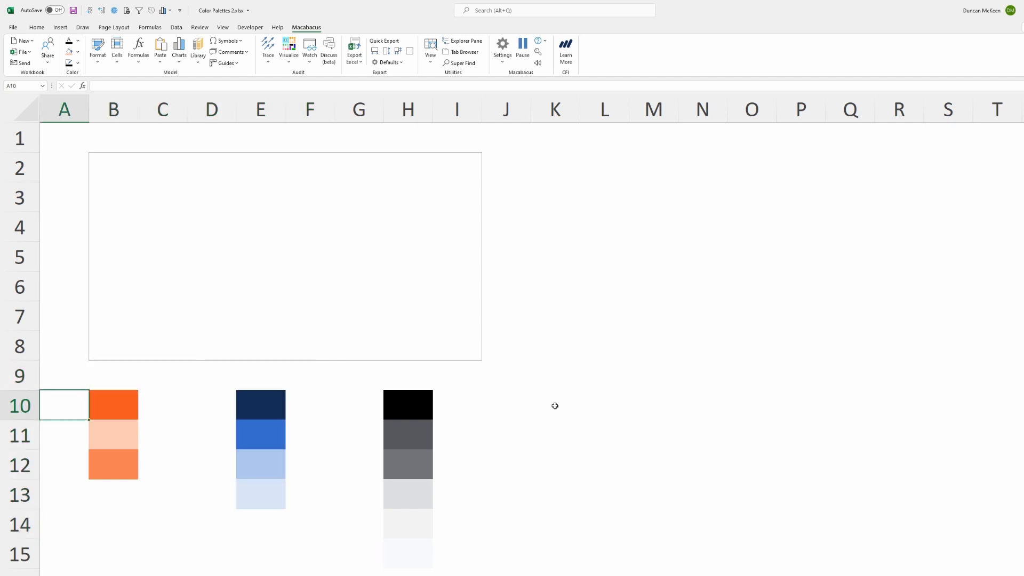
{"action": "key", "text": "Down"}
{"action": "key", "text": "Right"}
{"action": "key", "text": "ctrl+x"}
{"action": "key", "text": "Down"}
{"action": "key", "text": "Down"}
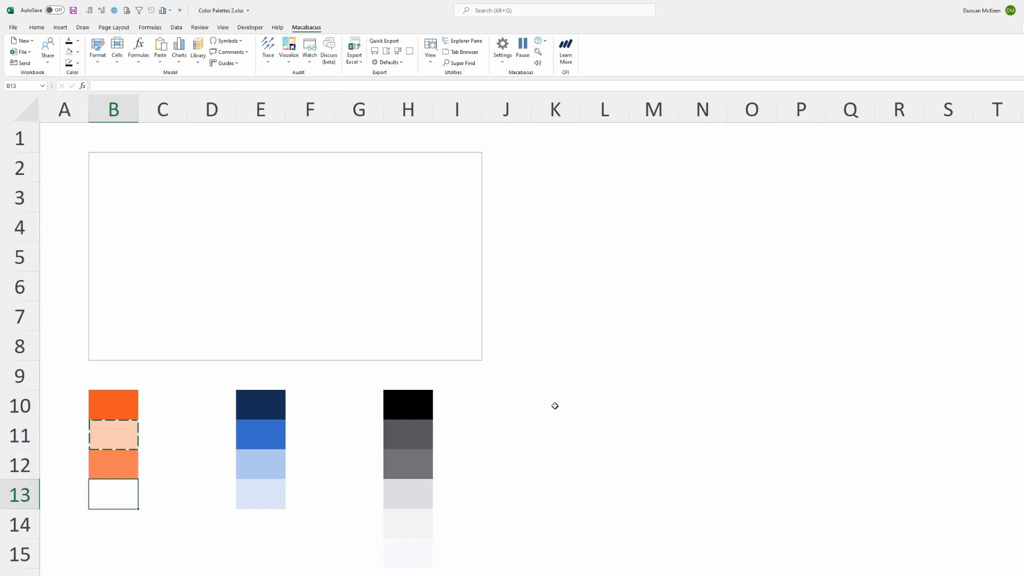
{"action": "key", "text": "ctrl+v"}
{"action": "key", "text": "shift+Up"}
{"action": "key", "text": "ctrl+x"}
{"action": "key", "text": "Up"}
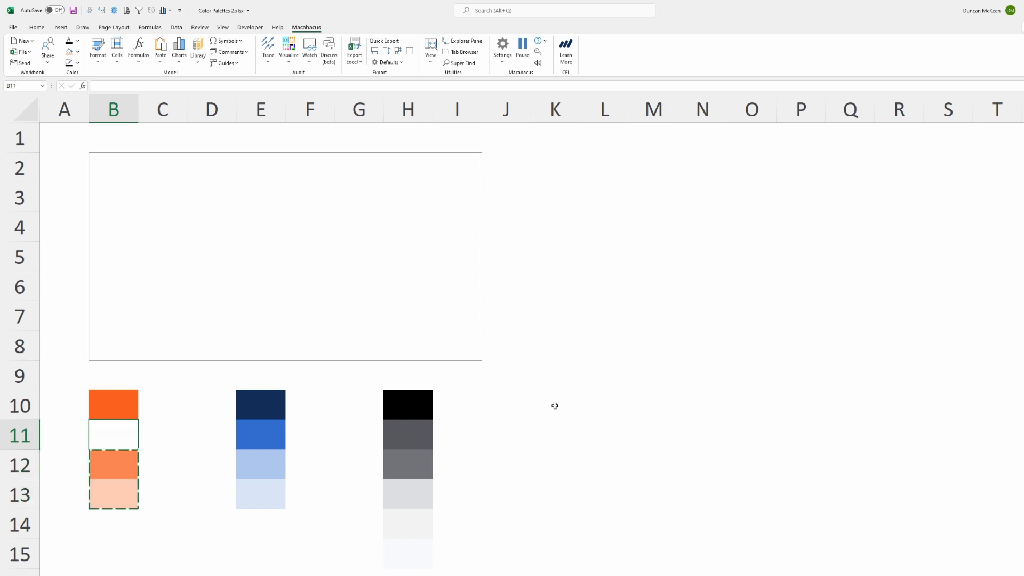
{"action": "key", "text": "ctrl+v"}
Highlight the range A9:C13 around the reordered orange swatches.
{"action": "key", "text": "Left"}
{"action": "key", "text": "Up"}
{"action": "key", "text": "Up"}
{"action": "key", "text": "shift+Right"}
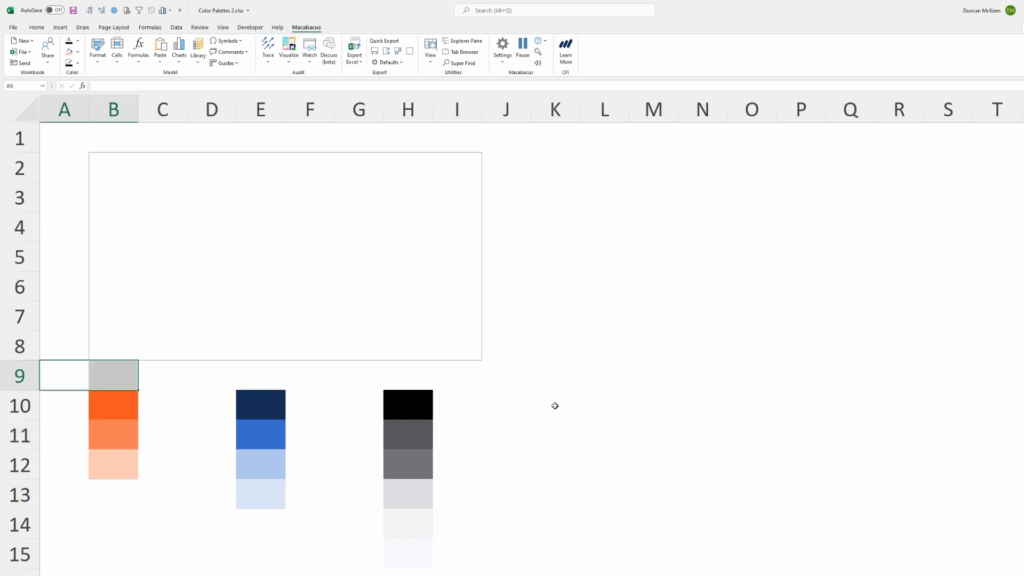
{"action": "key", "text": "shift+Right"}
{"action": "key", "text": "shift+Down"}
{"action": "key", "text": "shift+Down"}
{"action": "key", "text": "shift+Down"}
{"action": "key", "text": "shift+Down"}
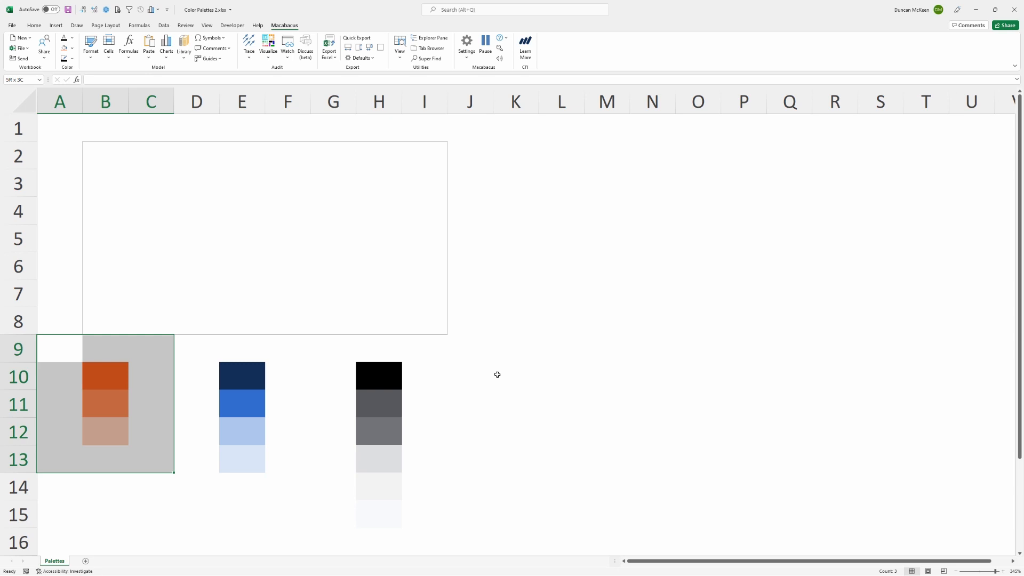
Move the black, grey and white swatches H10:H16 into the bordered grid's first column, starting at B2.
{"action": "key", "text": "Right"}
{"action": "key", "text": "Right"}
{"action": "key", "text": "Right"}
{"action": "key", "text": "Right"}
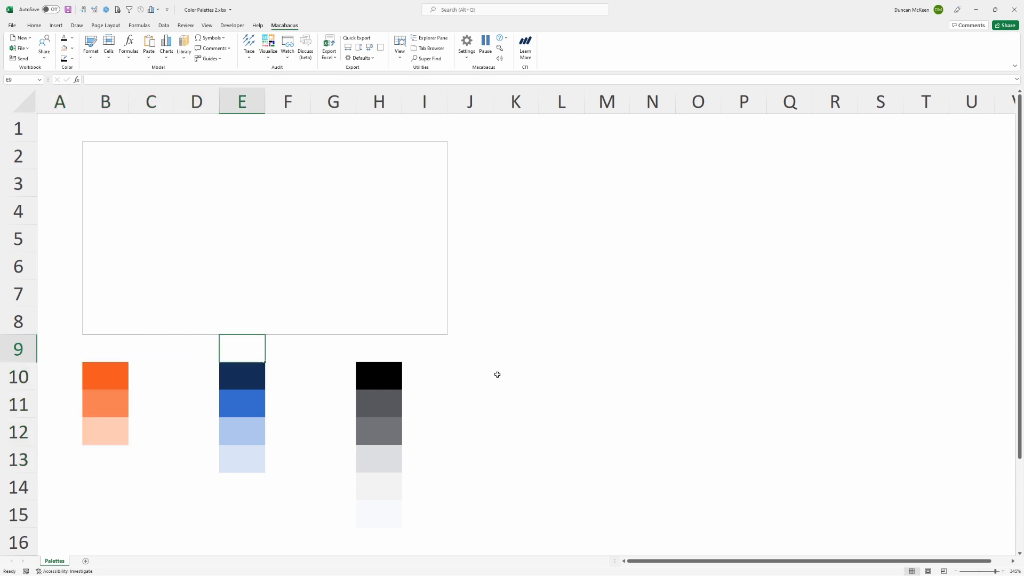
{"action": "key", "text": "Right"}
{"action": "key", "text": "Right"}
{"action": "key", "text": "Right"}
{"action": "key", "text": "Down"}
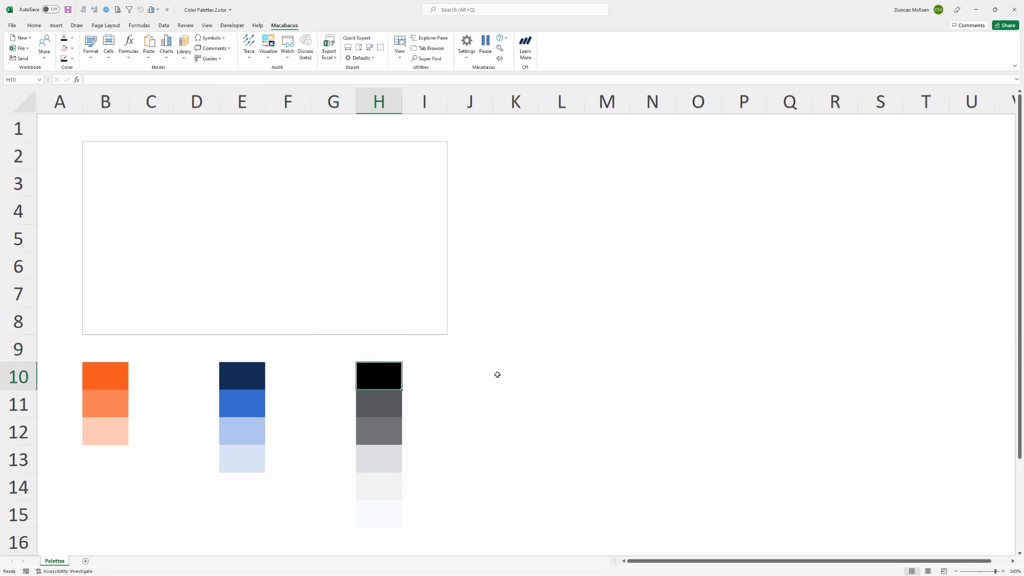
{"action": "key", "text": "shift+Down"}
{"action": "key", "text": "shift+Down"}
{"action": "key", "text": "shift+Down"}
{"action": "key", "text": "shift+Down"}
{"action": "key", "text": "shift+Down"}
{"action": "key", "text": "shift+Down"}
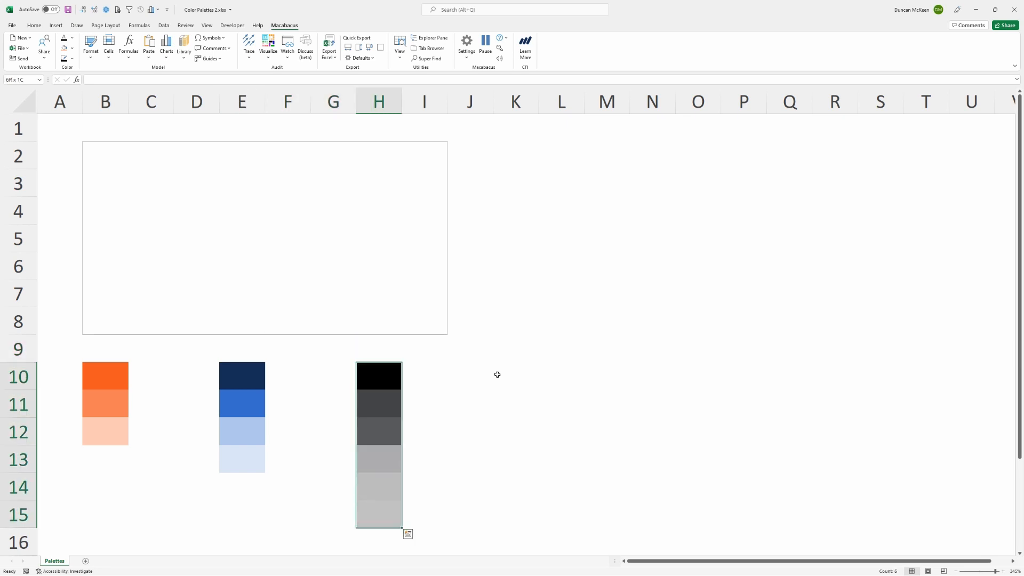
{"action": "key", "text": "ctrl+c"}
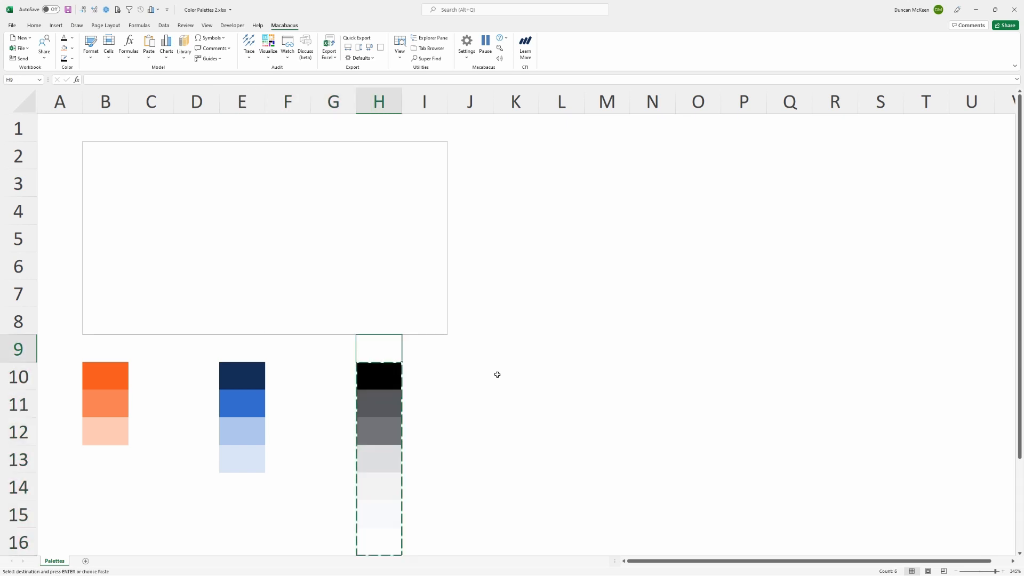
{"action": "key", "text": "ctrl+Up"}
{"action": "key", "text": "Left"}
{"action": "key", "text": "Left"}
{"action": "key", "text": "Left"}
{"action": "key", "text": "Down"}
{"action": "key", "text": "Left"}
{"action": "key", "text": "Left"}
{"action": "key", "text": "Left"}
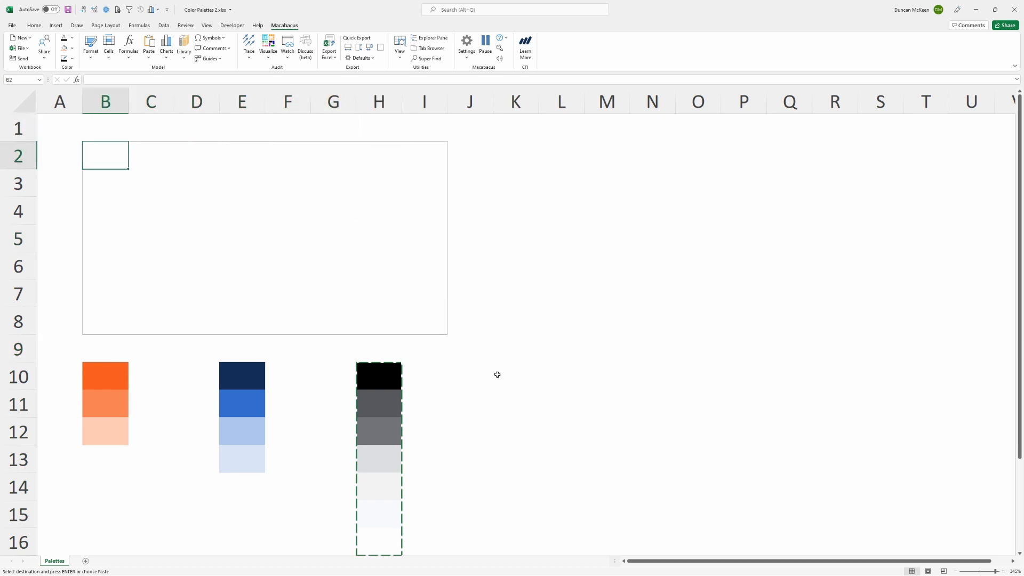
{"action": "key", "text": "ctrl+v"}
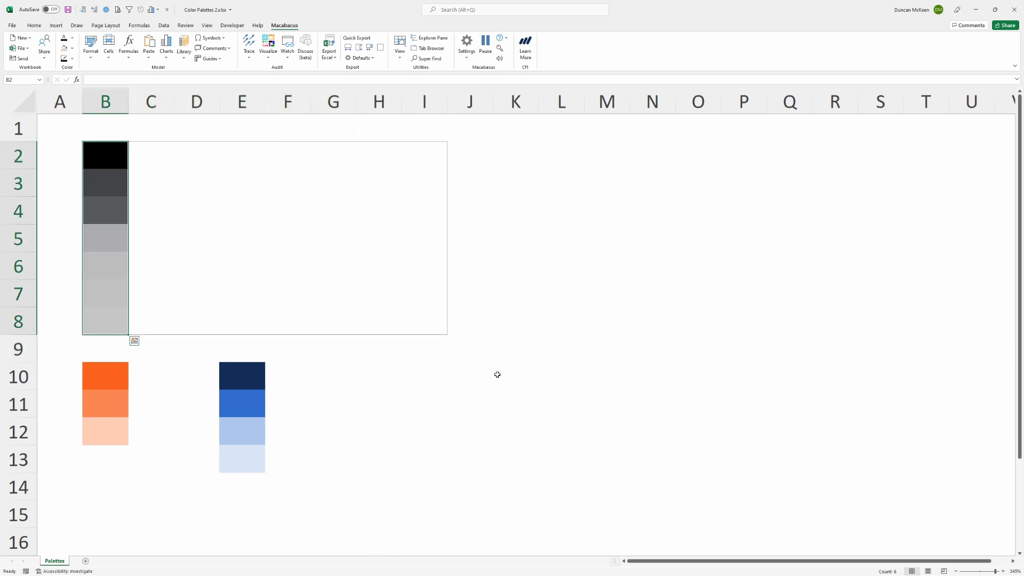
Move the blue swatches E10:E14 into the bordered grid's second column, starting at C2.
{"action": "key", "text": "Down"}
{"action": "key", "text": "Down"}
{"action": "key", "text": "Down"}
{"action": "key", "text": "Down"}
{"action": "key", "text": "Down"}
{"action": "key", "text": "Down"}
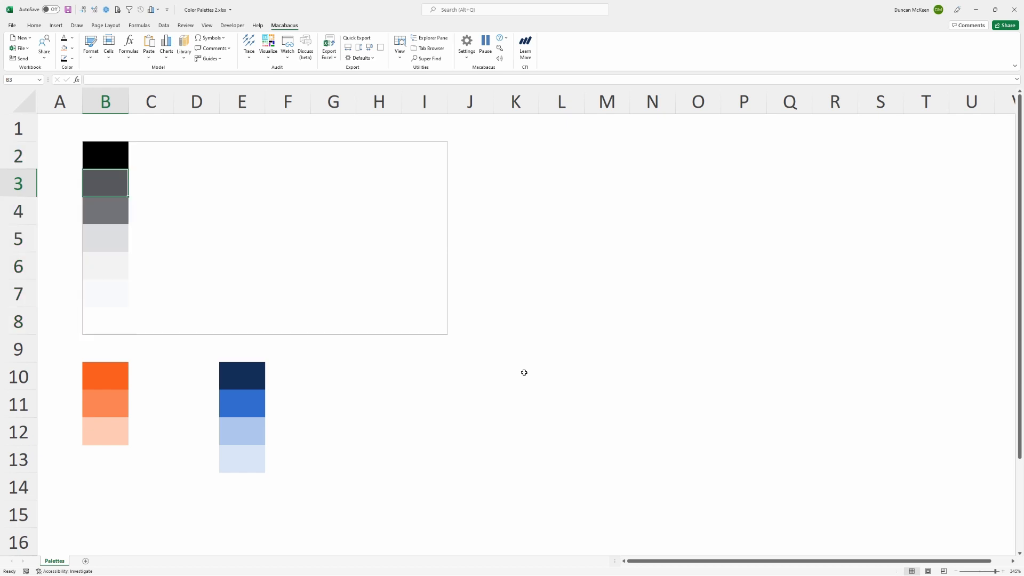
{"action": "key", "text": "Right"}
{"action": "key", "text": "Right"}
{"action": "key", "text": "Down"}
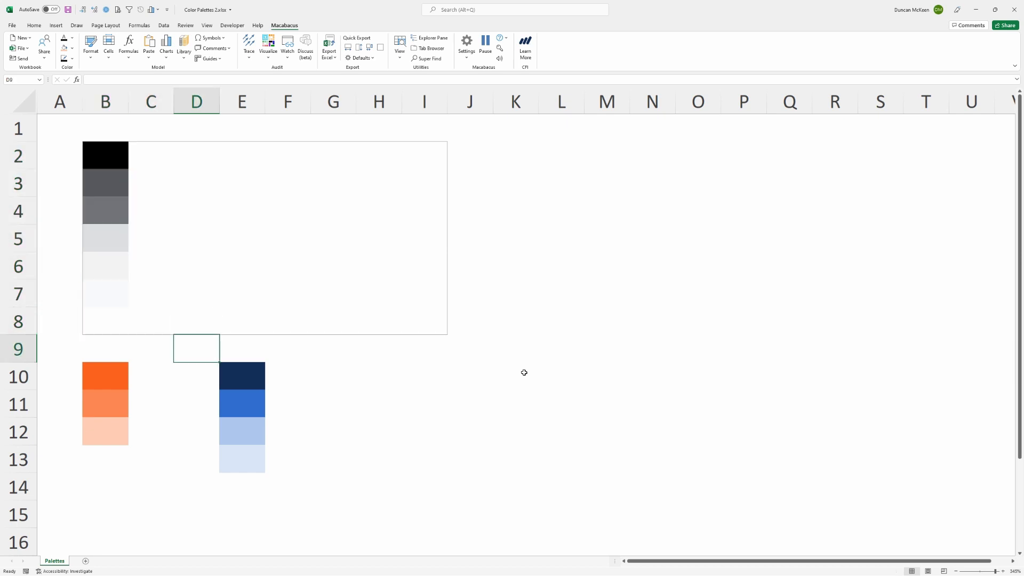
{"action": "key", "text": "Right"}
{"action": "key", "text": "shift+Down"}
{"action": "key", "text": "shift+Down"}
{"action": "key", "text": "shift+Down"}
{"action": "key", "text": "shift+Down"}
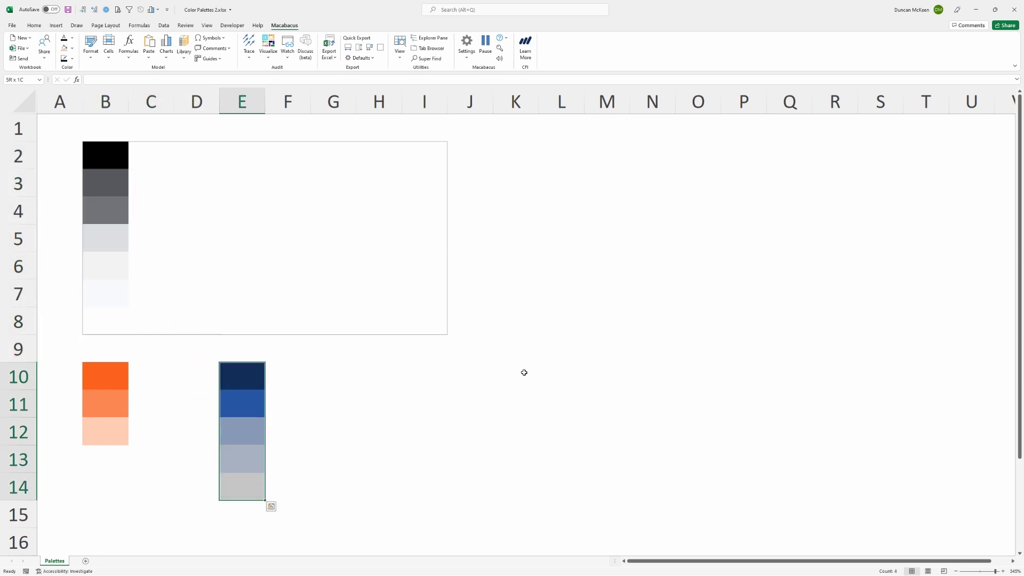
{"action": "key", "text": "ctrl+c"}
{"action": "key", "text": "Up"}
{"action": "key", "text": "Up"}
{"action": "key", "text": "Up"}
{"action": "key", "text": "Left"}
{"action": "key", "text": "Up"}
{"action": "key", "text": "Up"}
{"action": "key", "text": "Up"}
{"action": "key", "text": "Up"}
{"action": "key", "text": "Left"}
{"action": "key", "text": "Up"}
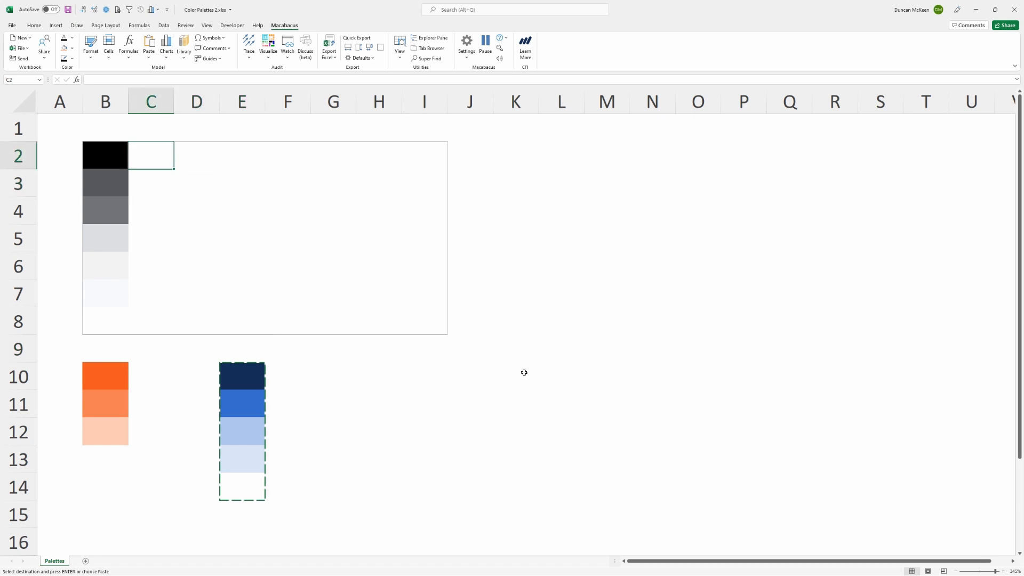
{"action": "key", "text": "ctrl+v"}
{"action": "key", "text": "Escape"}
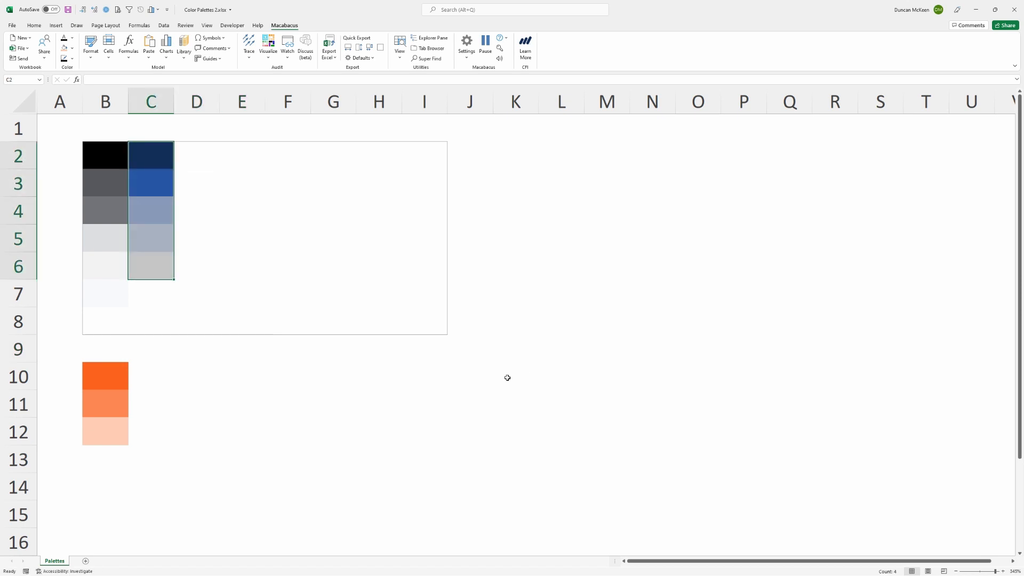
Move the orange swatches B10:B13 into the bordered grid's third column, starting at D2, and return to A1.
{"action": "key", "text": "Down"}
{"action": "key", "text": "Down"}
{"action": "key", "text": "Down"}
{"action": "key", "text": "Down"}
{"action": "key", "text": "Down"}
{"action": "key", "text": "Down"}
{"action": "key", "text": "Down"}
{"action": "key", "text": "Left"}
{"action": "key", "text": "Down"}
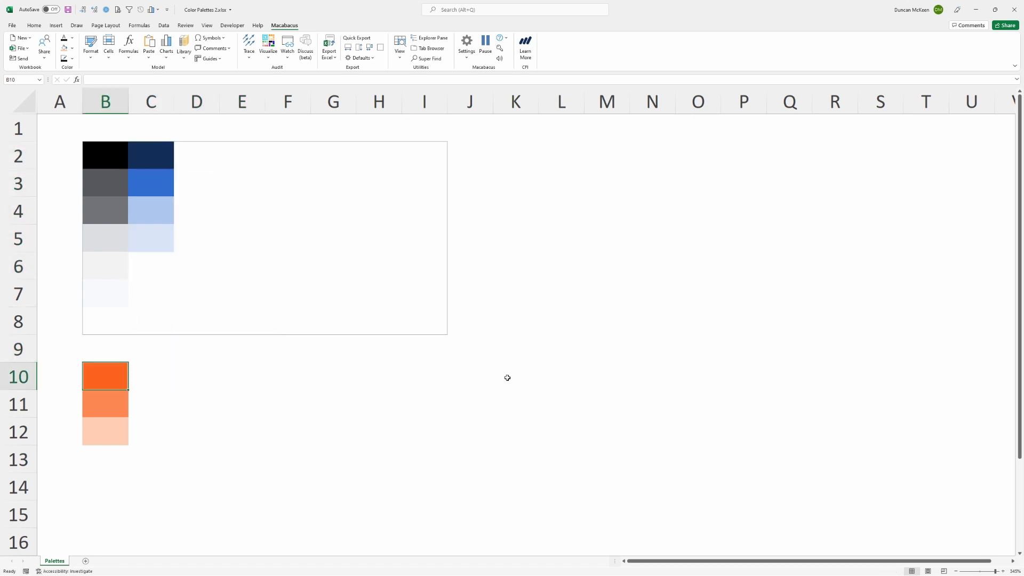
{"action": "key", "text": "ctrl+v"}
{"action": "key", "text": "ctrl+c"}
{"action": "key", "text": "Up"}
{"action": "key", "text": "Up"}
{"action": "key", "text": "Up"}
{"action": "key", "text": "Up"}
{"action": "key", "text": "Up"}
{"action": "key", "text": "Up"}
{"action": "key", "text": "Up"}
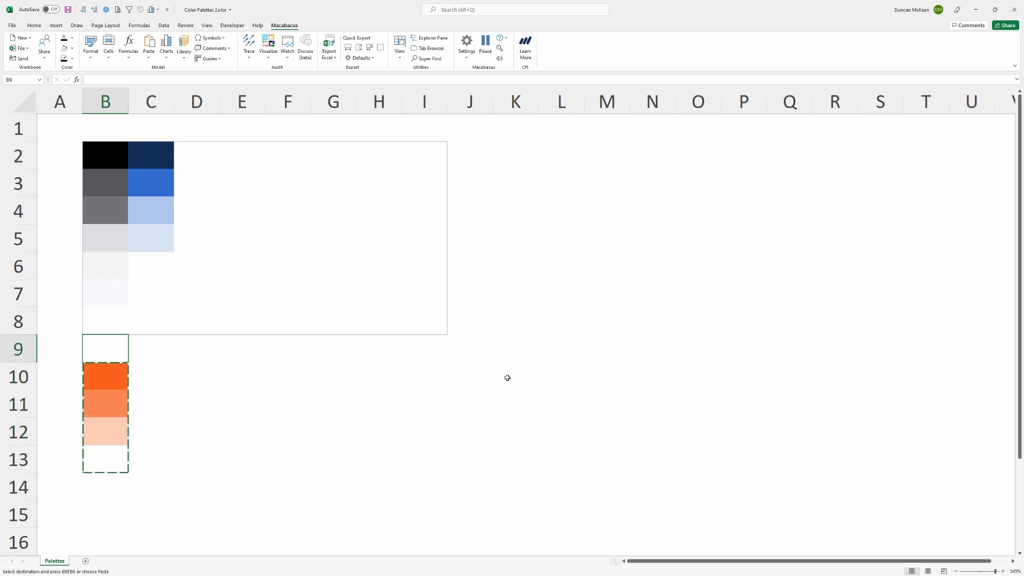
{"action": "key", "text": "Right"}
{"action": "key", "text": "Right"}
{"action": "key", "text": "Up"}
{"action": "key", "text": "ctrl+v"}
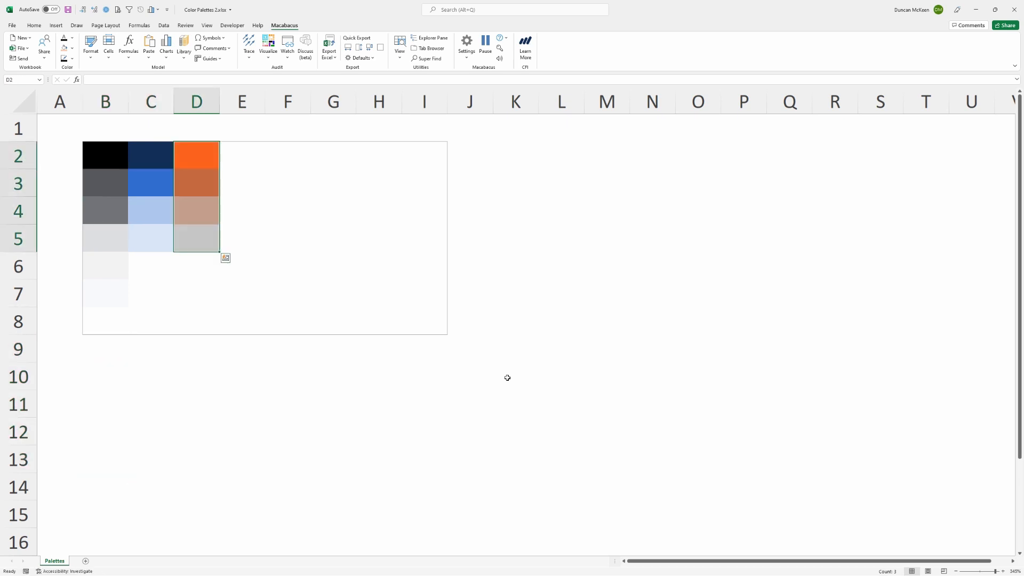
{"action": "key", "text": "Left"}
{"action": "key", "text": "Left"}
{"action": "key", "text": "Left"}
{"action": "key", "text": "Up"}
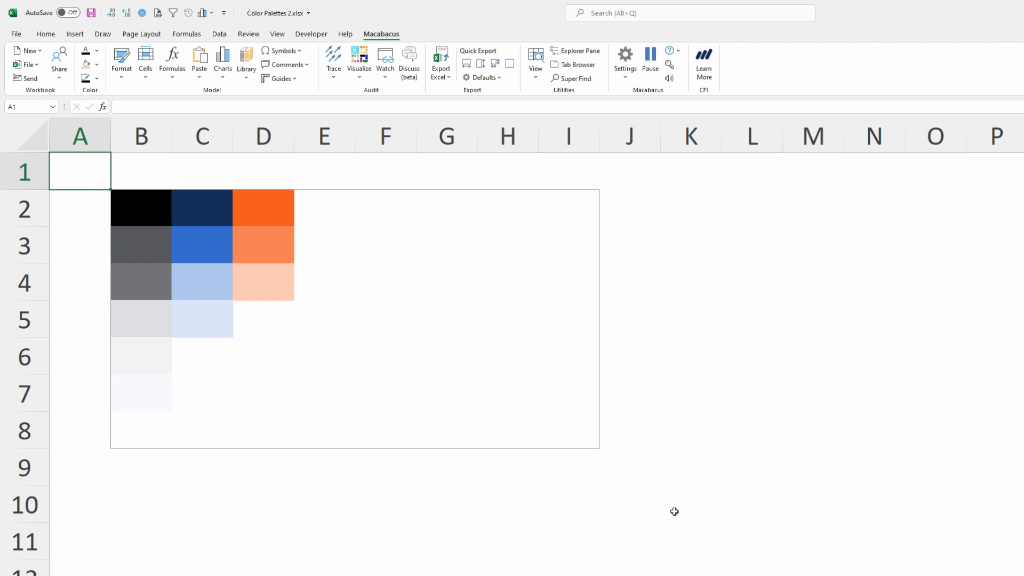
Select the entire bordered swatch grid, B2:I8, including its empty cells.
{"action": "key", "text": "Right"}
{"action": "key", "text": "Down"}
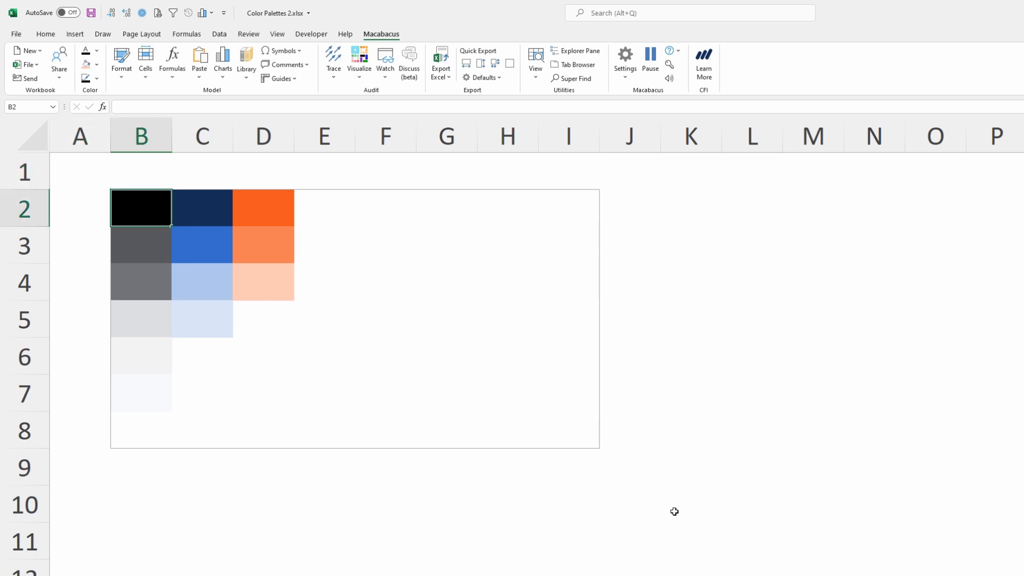
{"action": "key", "text": "shift+Down"}
{"action": "key", "text": "shift+Down"}
{"action": "key", "text": "shift+Down"}
{"action": "key", "text": "shift+Down"}
{"action": "key", "text": "shift+Down"}
{"action": "key", "text": "shift+Down"}
{"action": "key", "text": "shift+Right"}
{"action": "key", "text": "shift+Right"}
{"action": "key", "text": "shift+Right"}
{"action": "key", "text": "shift+Right"}
{"action": "key", "text": "shift+Right"}
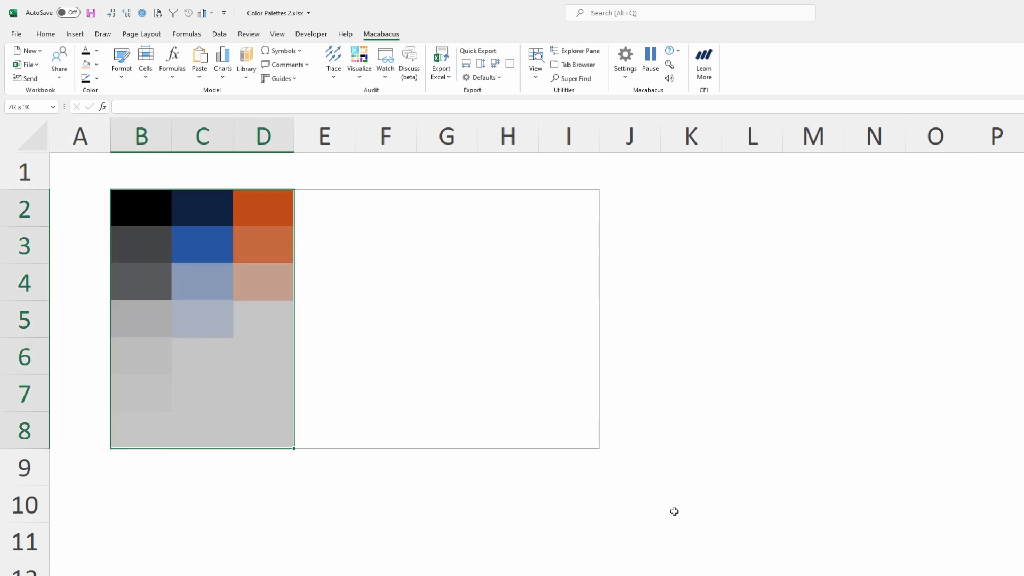
{"action": "key", "text": "shift+Right"}
{"action": "key", "text": "shift+Right"}
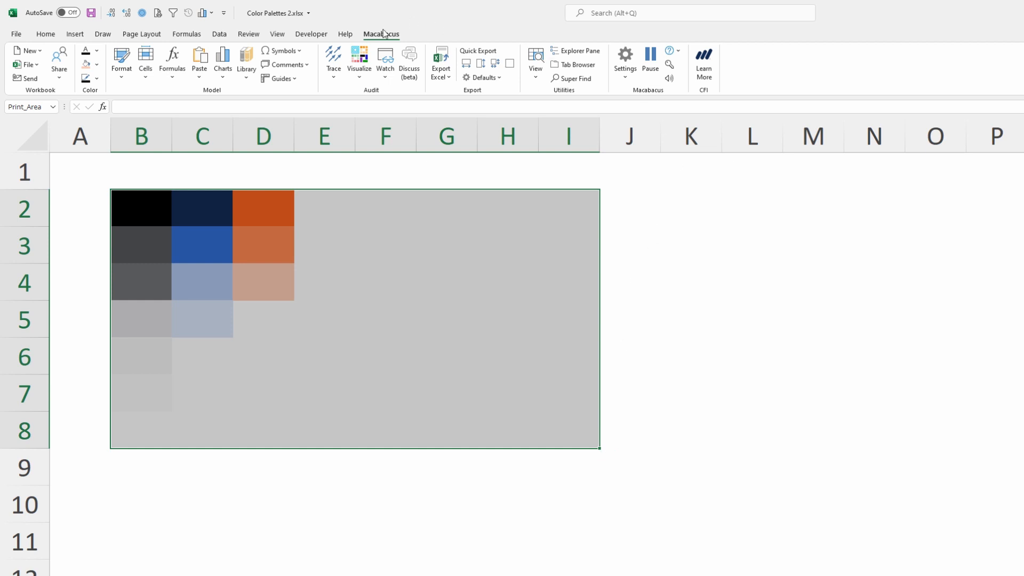
In the Macabacus color palette settings, import the selected Excel grid's colors into New Palette, keeping the dialog clear of the swatches.
{"action": "left_click", "coordinate": [626, 76]}
{"action": "left_click", "coordinate": [645, 93]}
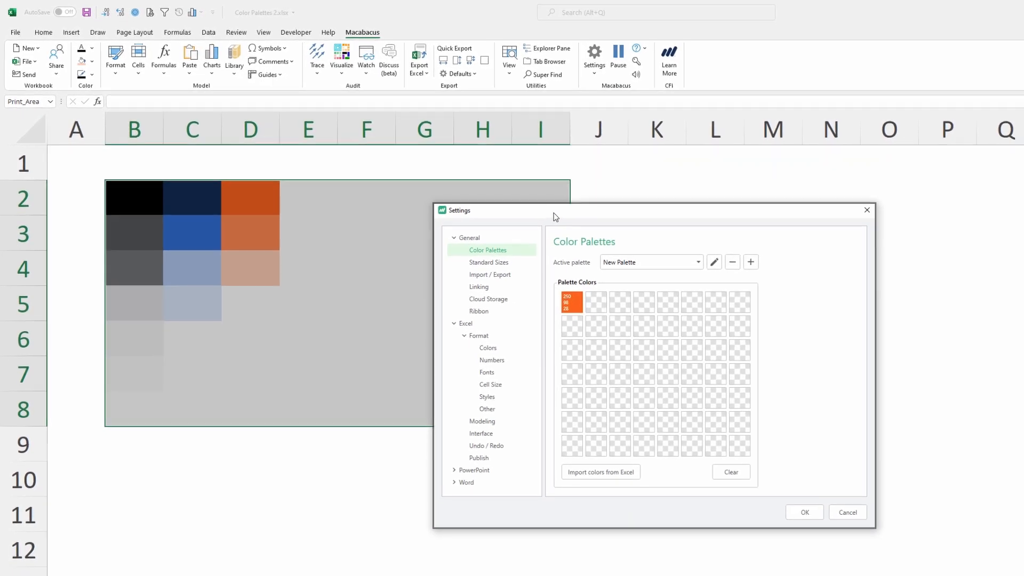
{"action": "left_click_drag", "start_coordinate": [554, 216], "coordinate": [699, 186]}
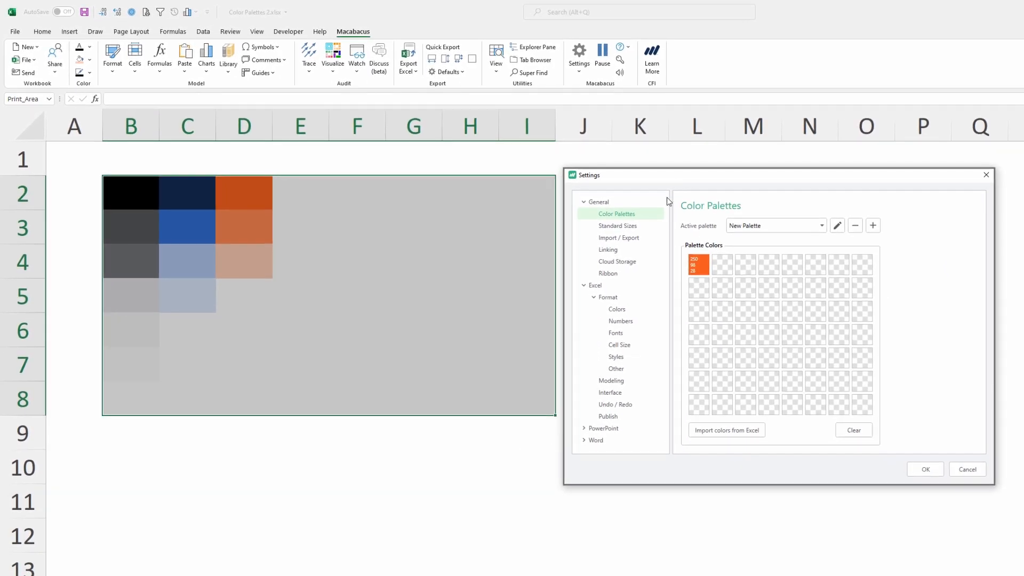
{"action": "left_click", "coordinate": [718, 431]}
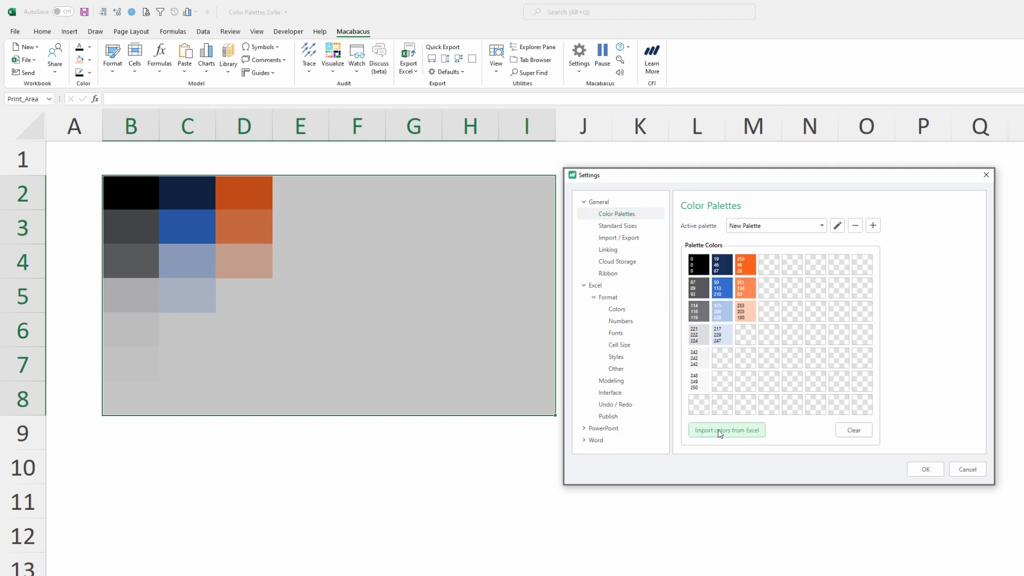